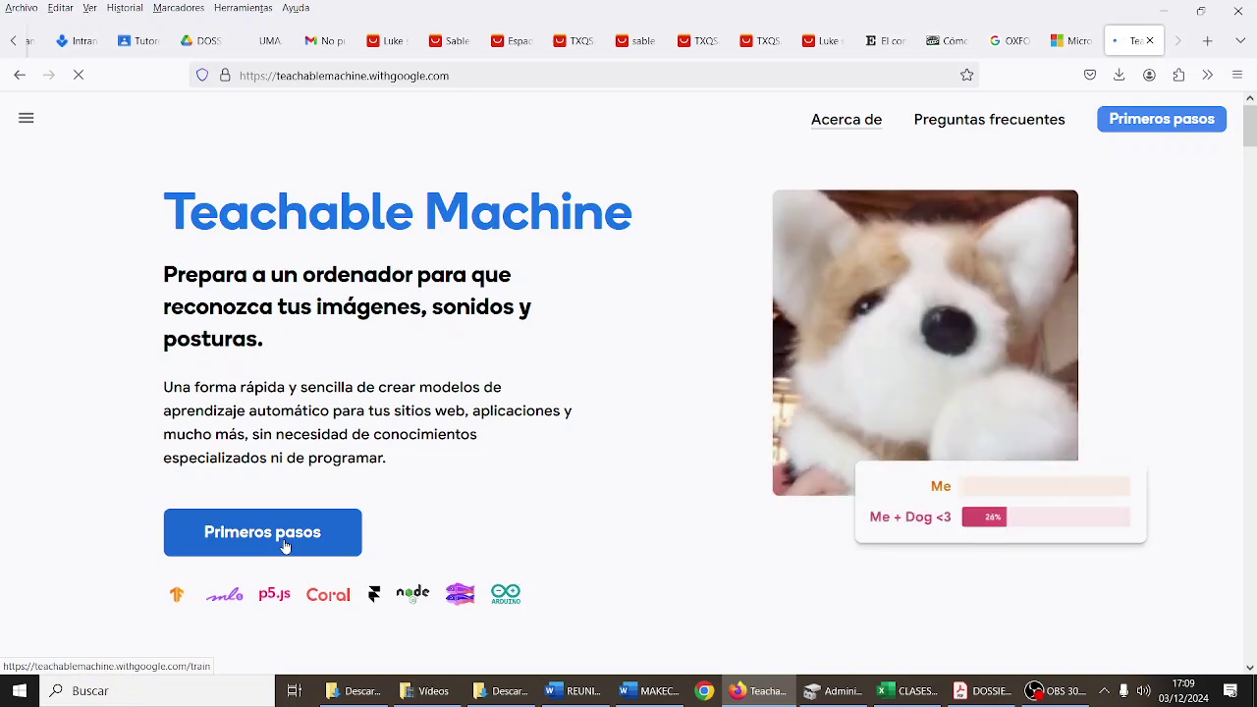
Step: Start a new pose project and enable the webcam for Class 1, allowing access to the HP TrueVision HD Camera
left_click(285, 546)
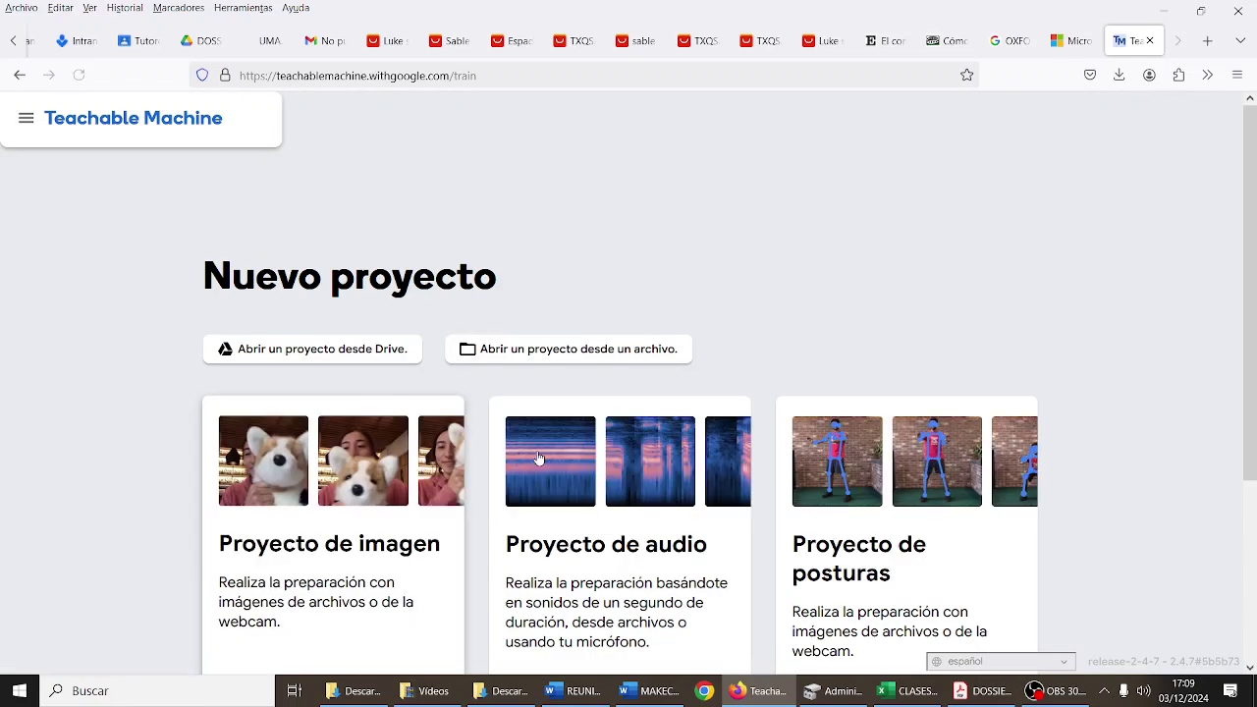
left_click(850, 432)
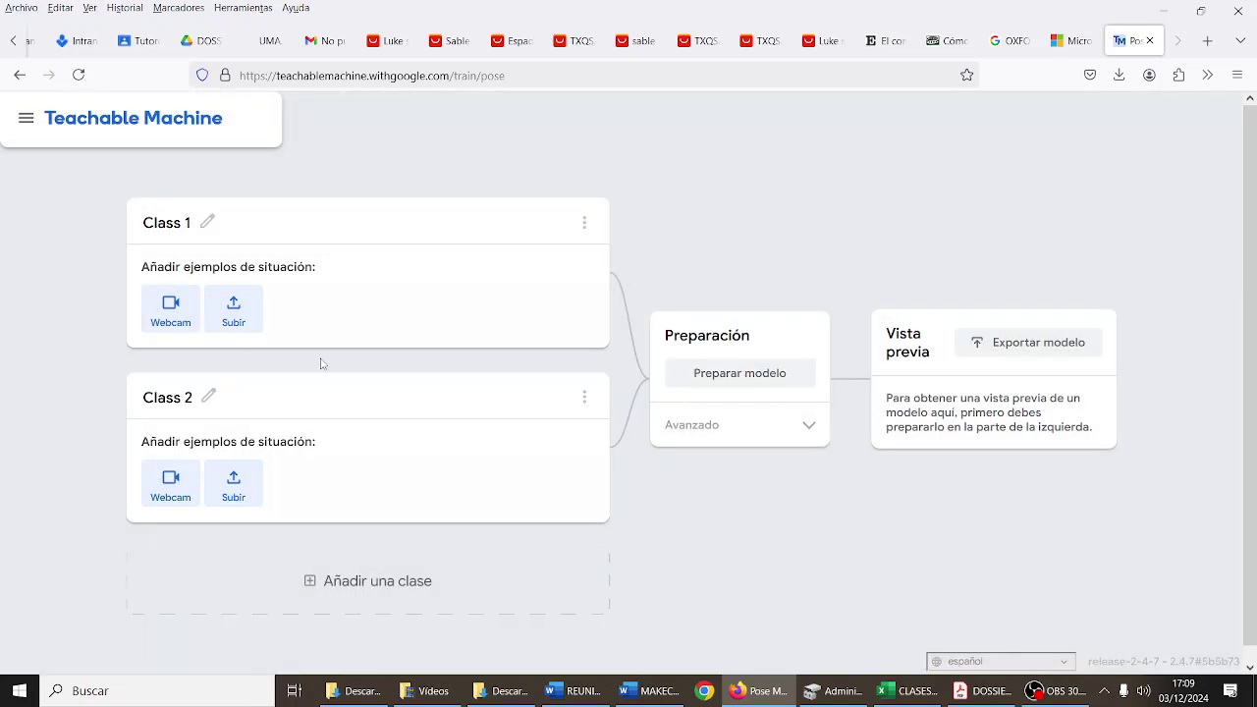
left_click(179, 314)
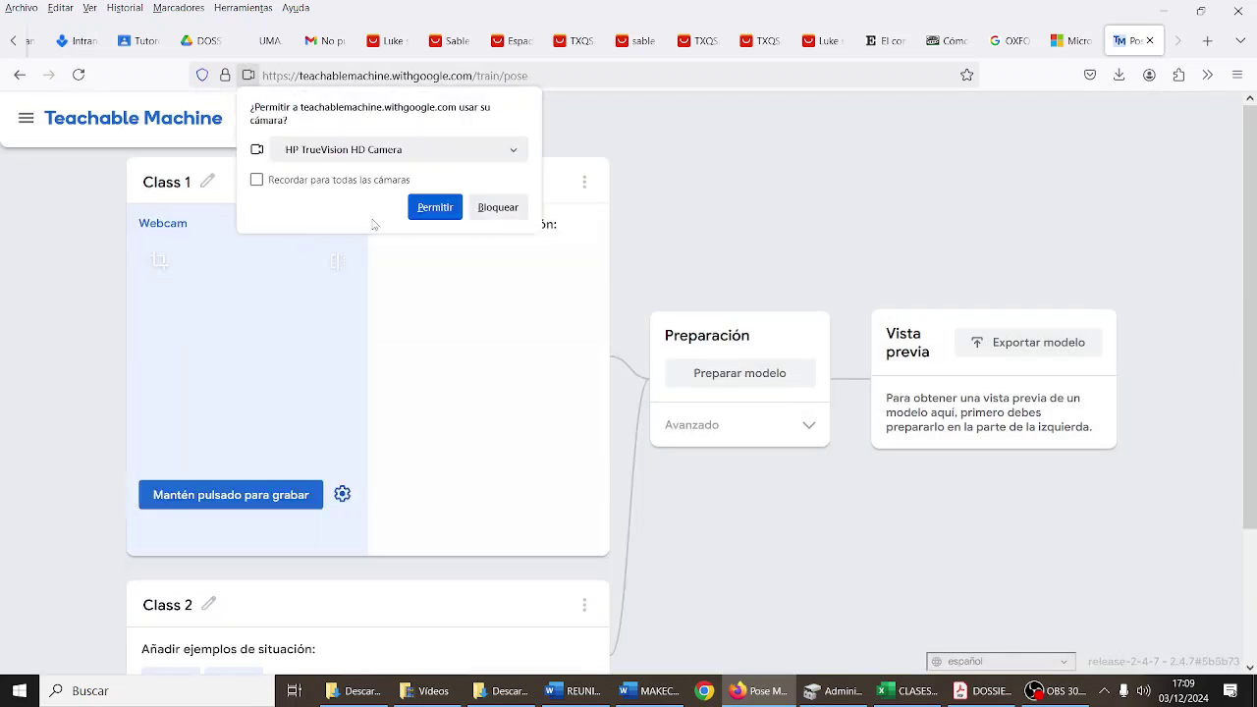
left_click(434, 207)
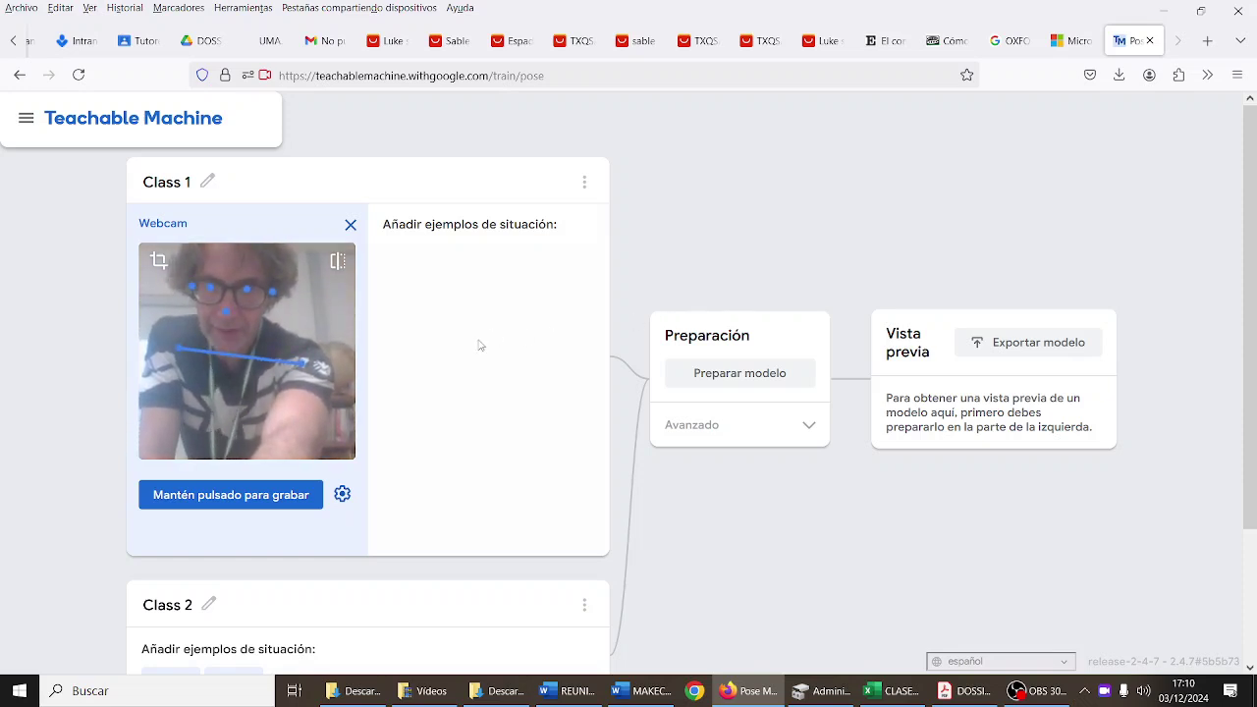
Step: Record 10 webcam pose samples for Class 1, varying body position while extending or raising both arms
left_click(202, 495)
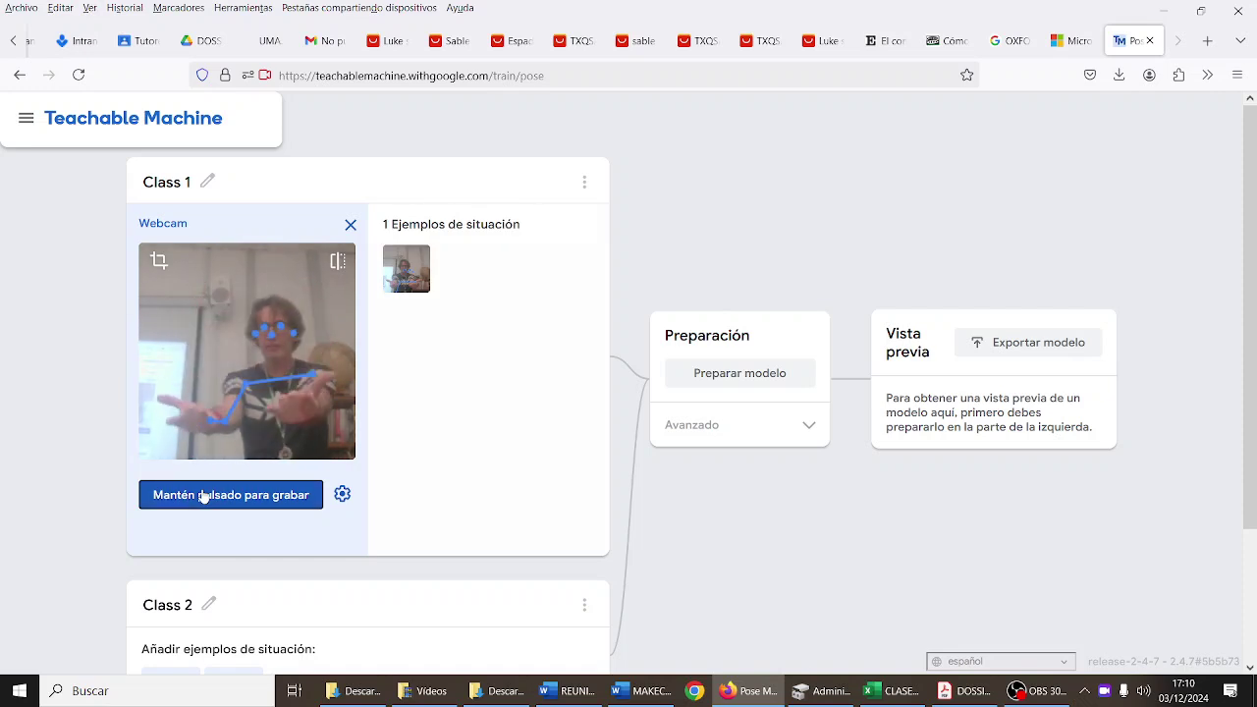
left_click(202, 496)
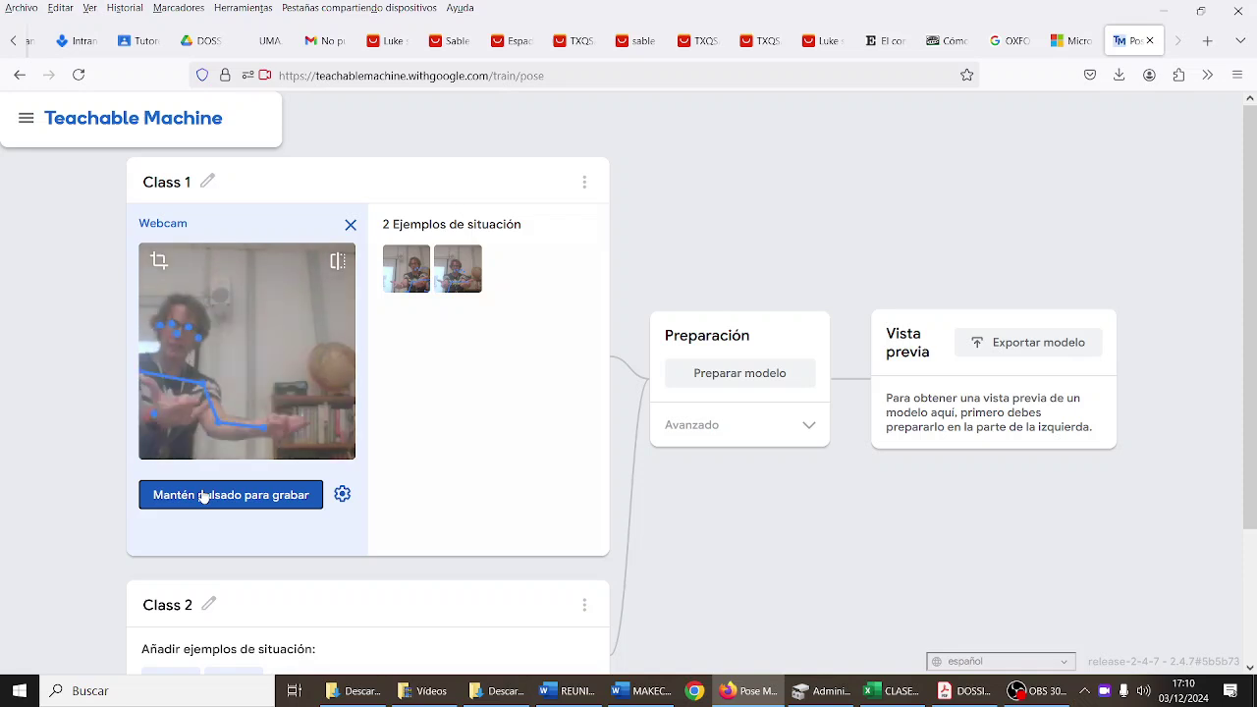
left_click(202, 496)
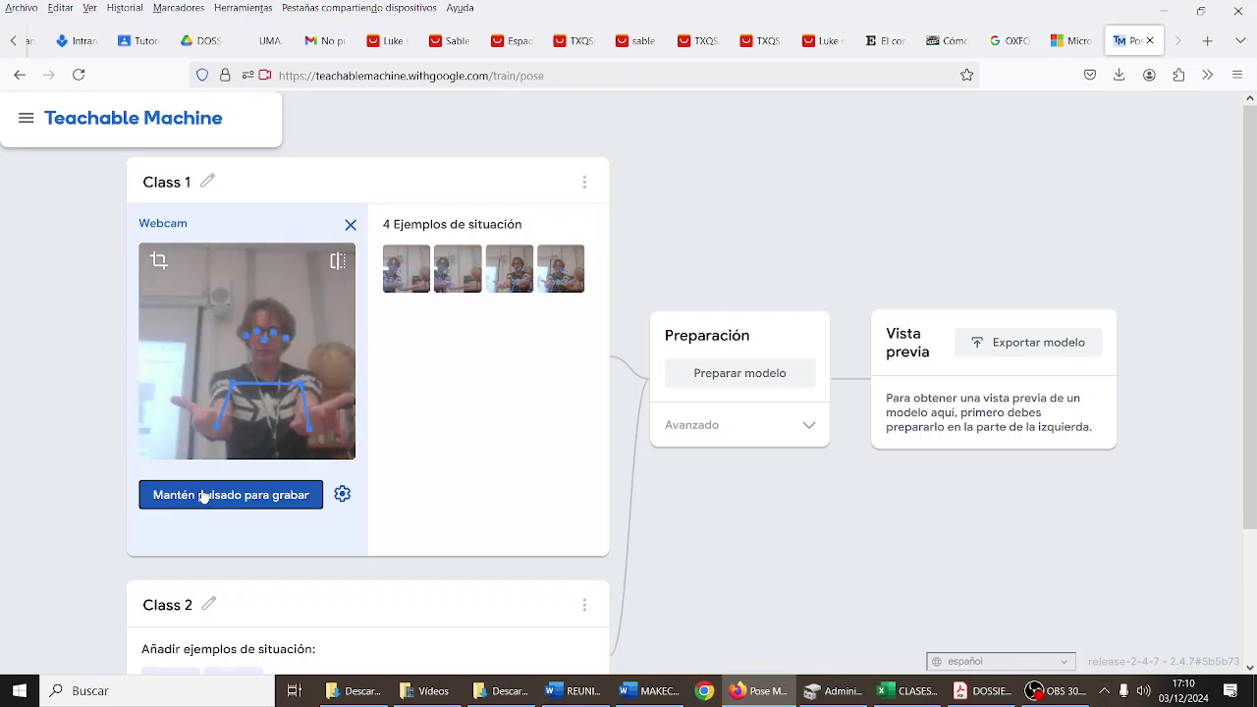
left_click(202, 496)
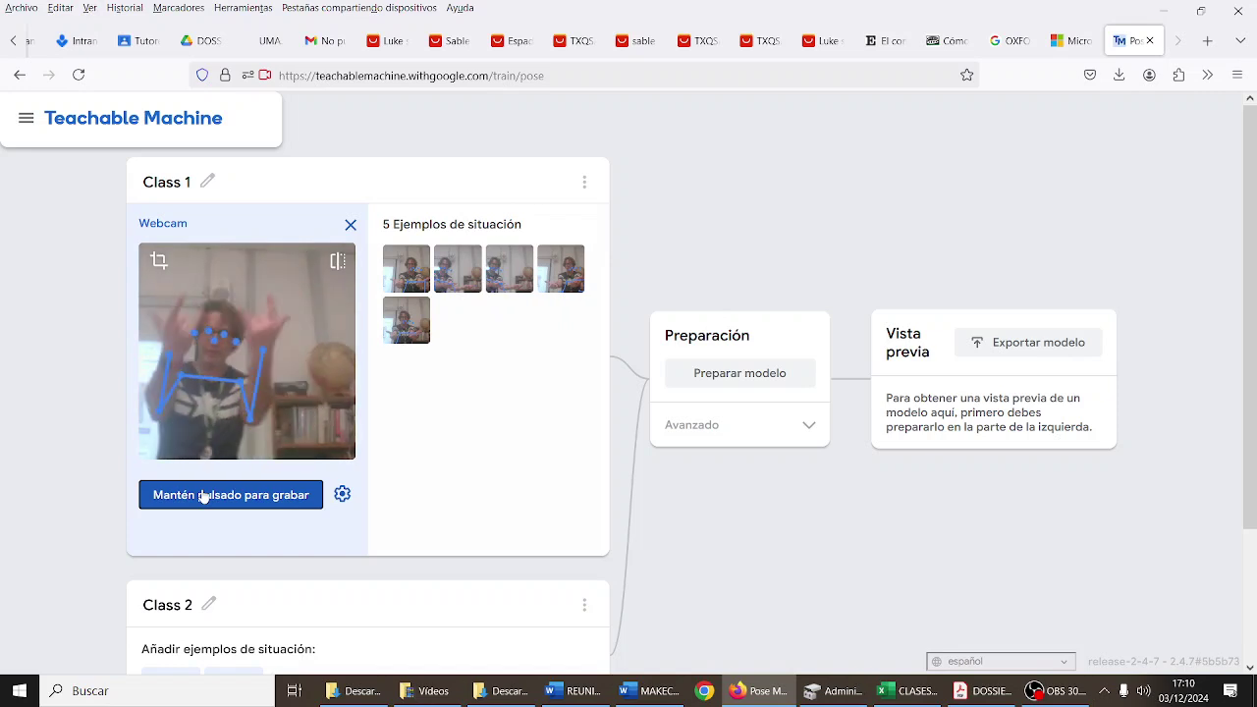
left_click(202, 496)
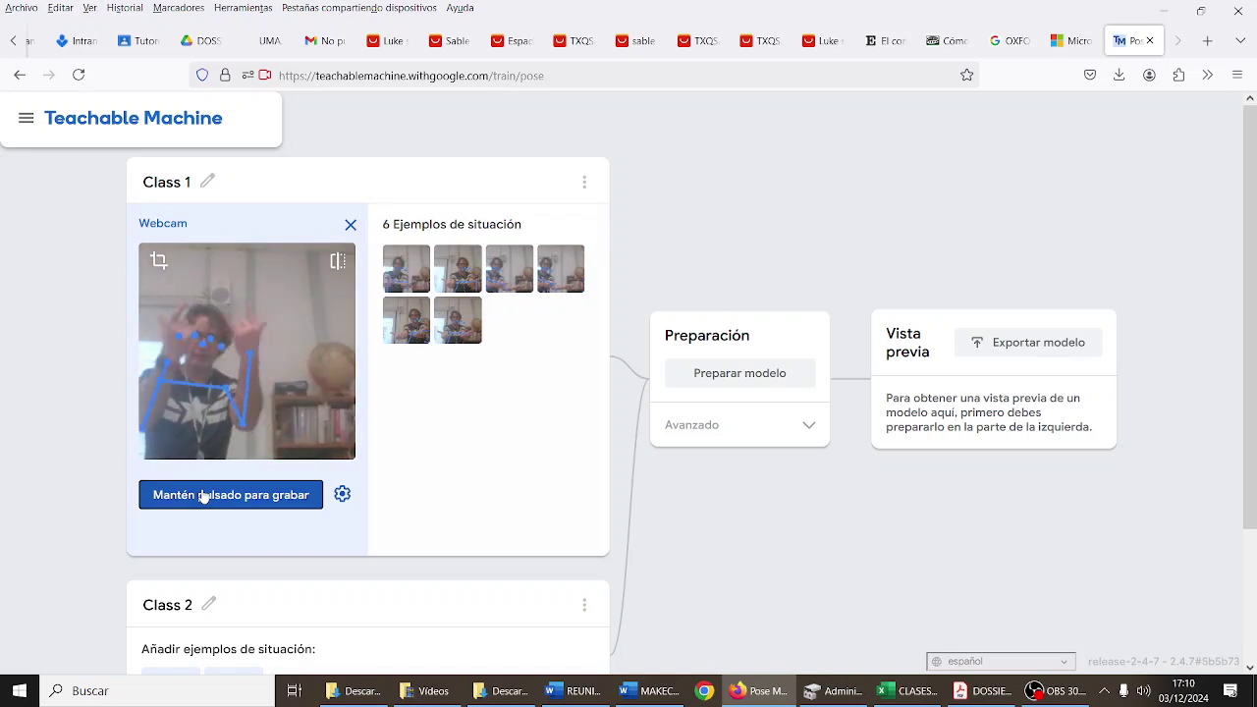
left_click(202, 496)
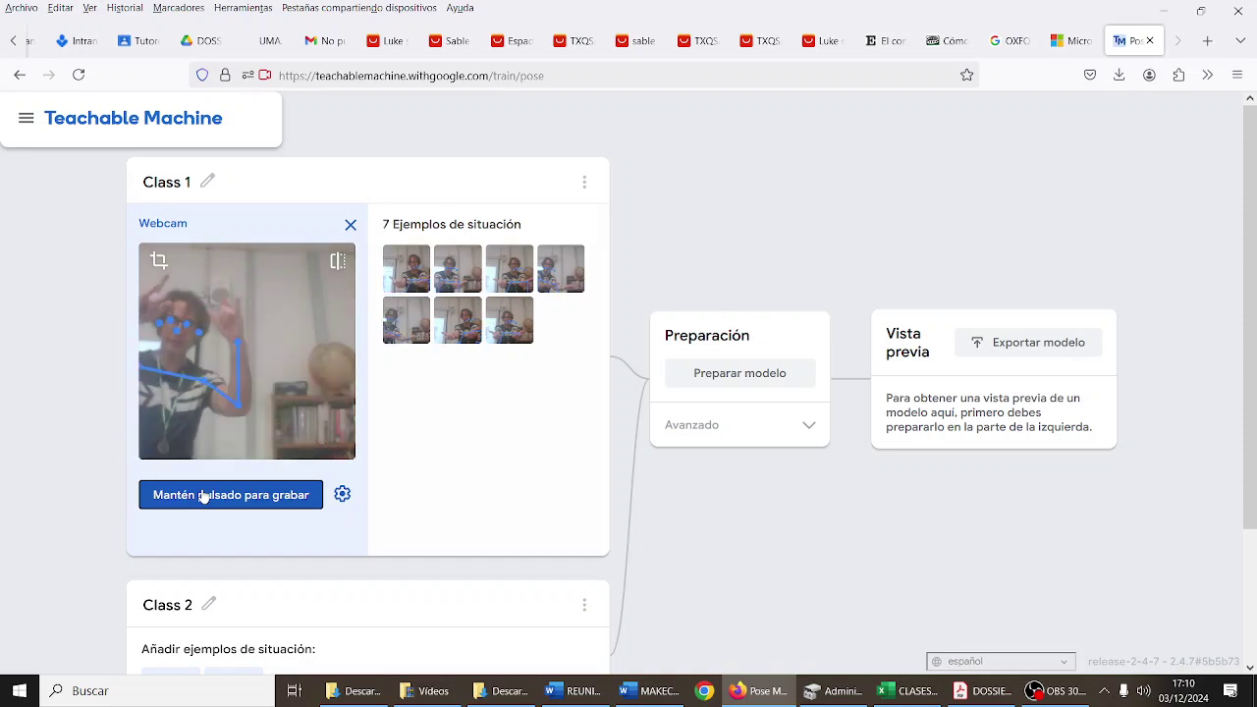
left_click(202, 496)
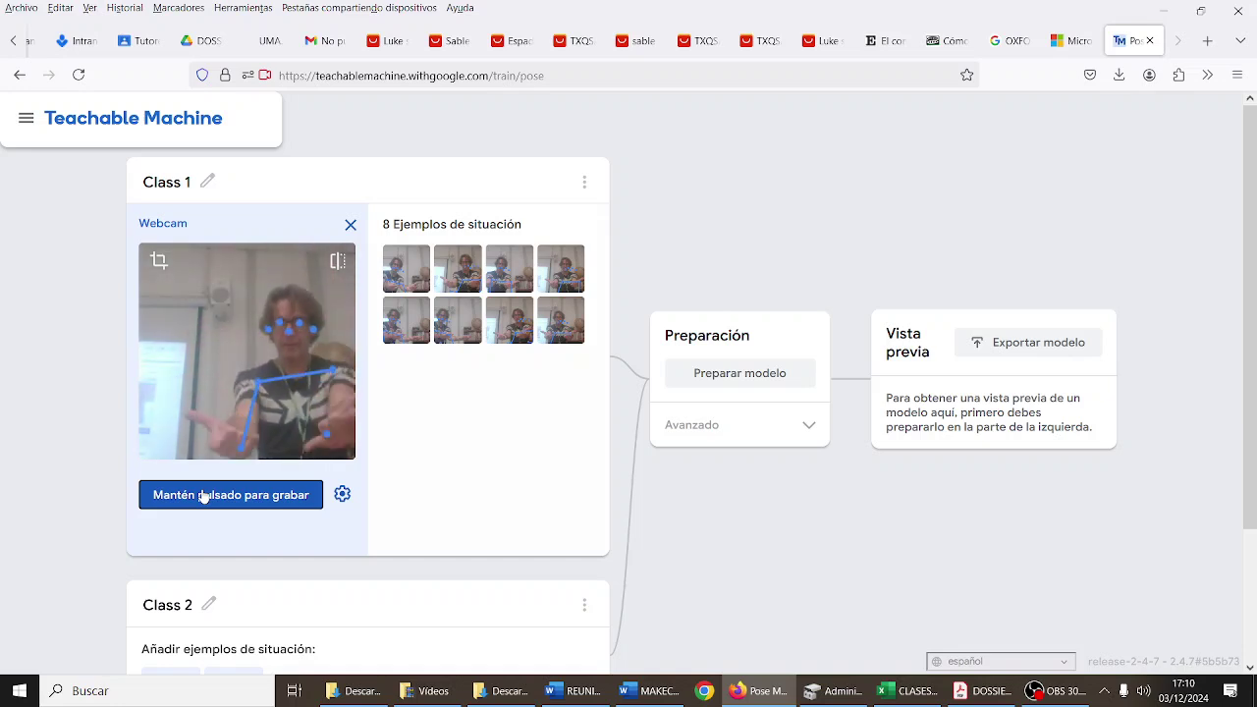
left_click(202, 496)
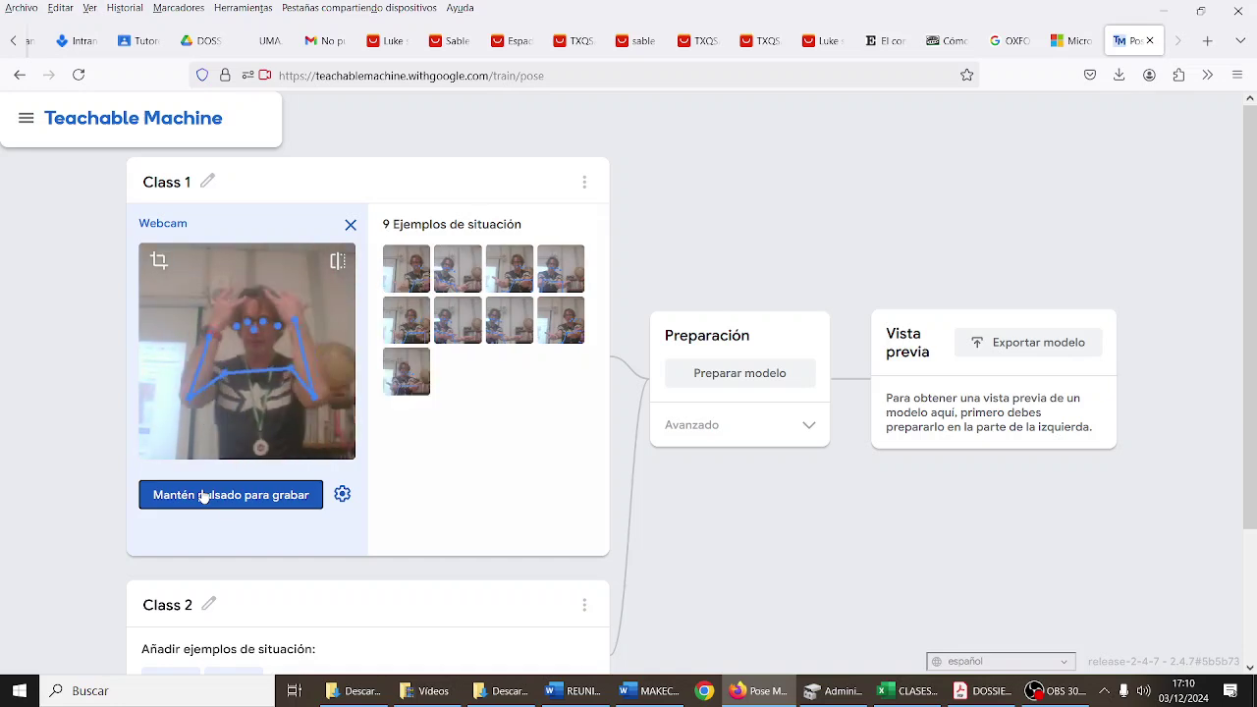
left_click(203, 496)
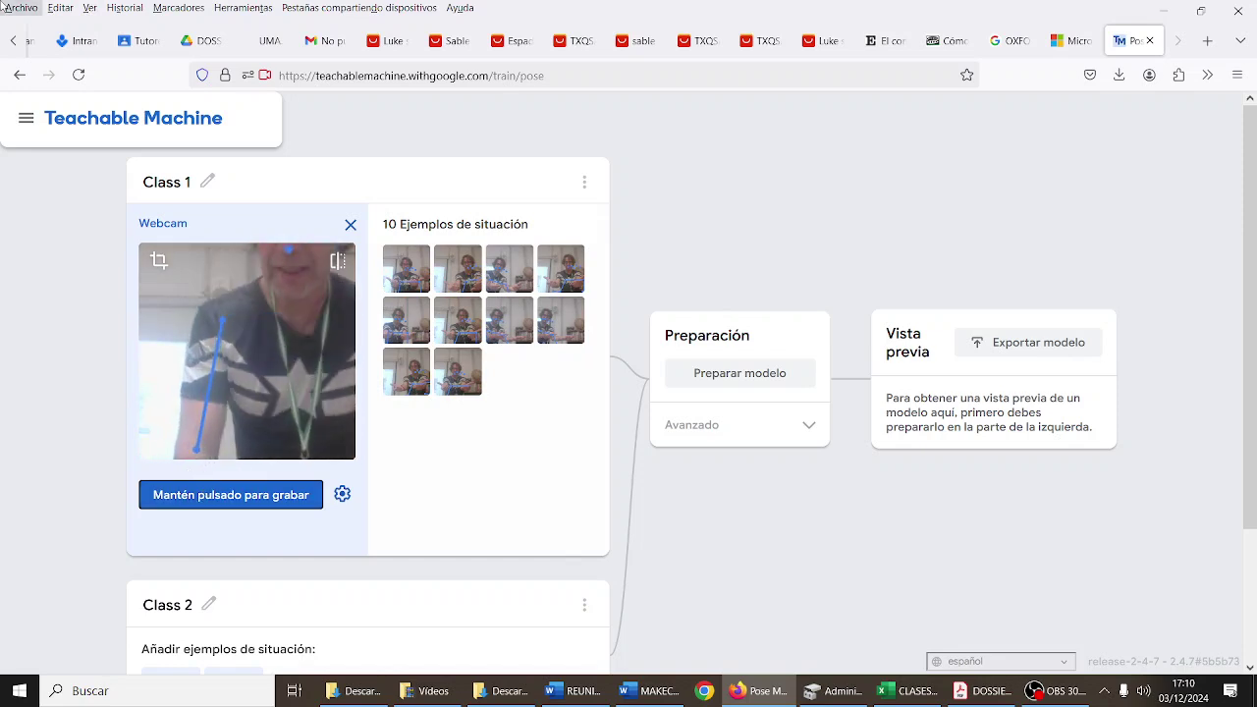
Step: Rename Class 1 as Spider-Man
left_click(182, 182)
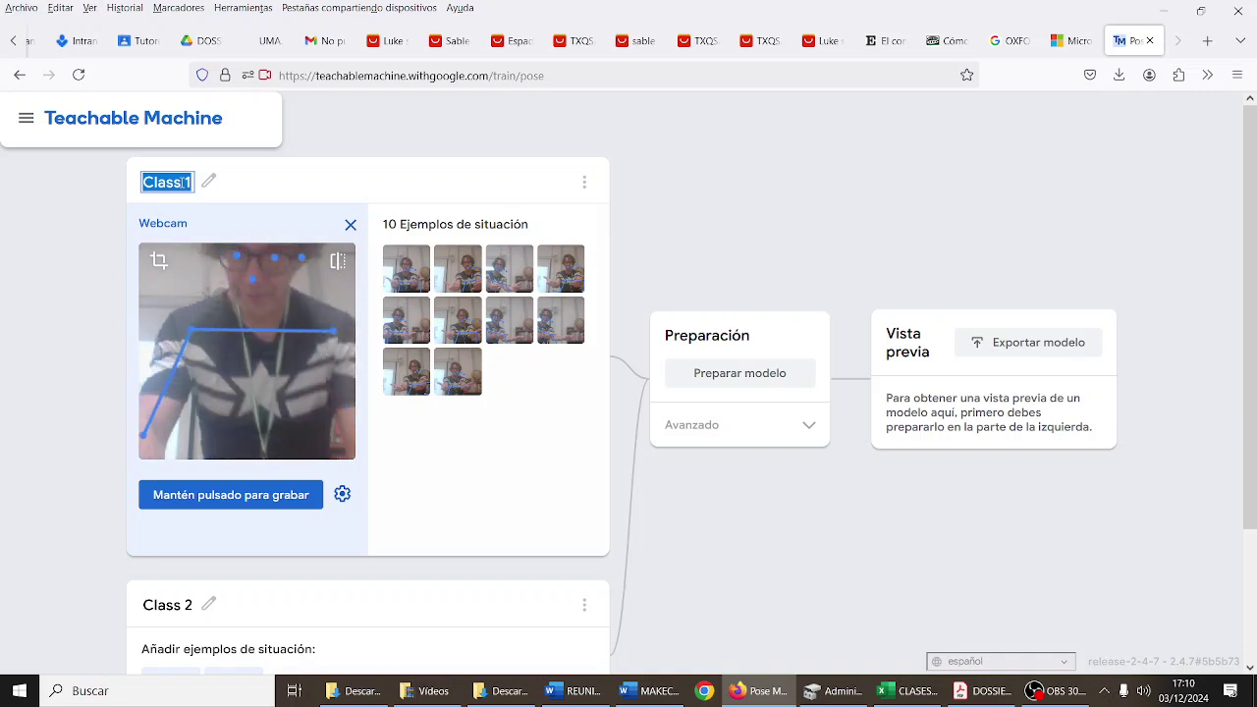
type("Sol")
key("BackSpace")
key("BackSpace")
type("pider")
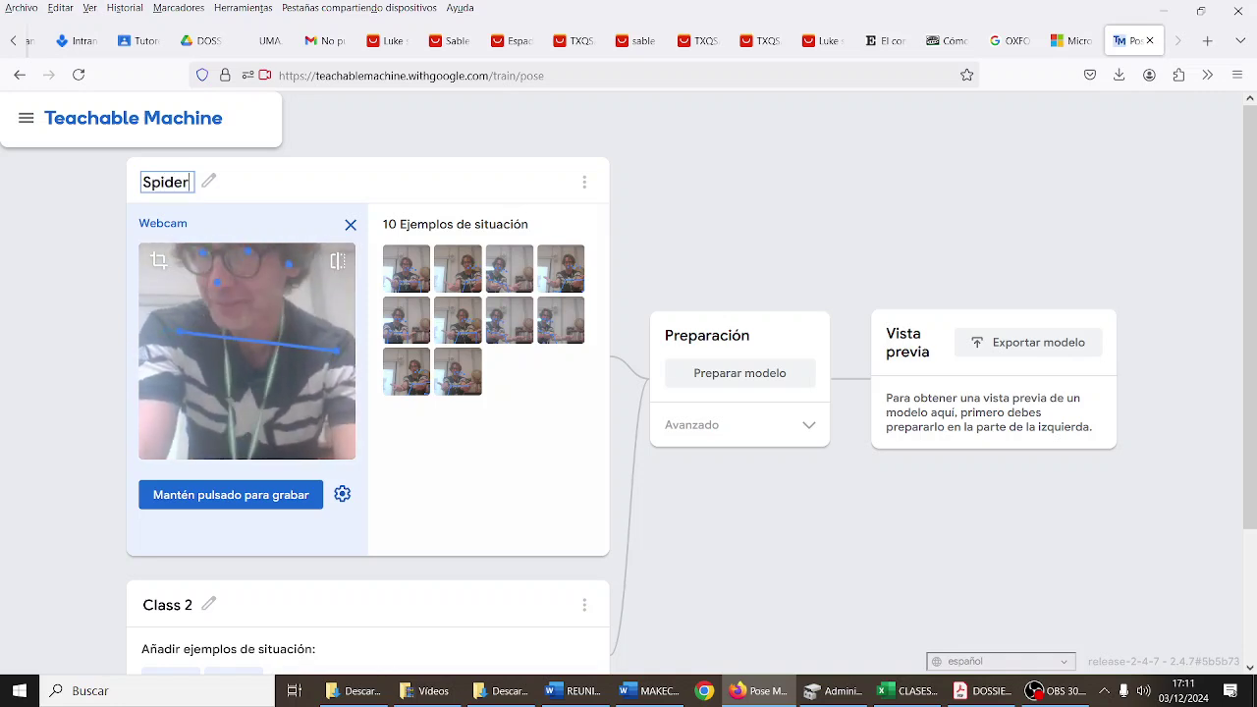
type("-Man")
key("Return")
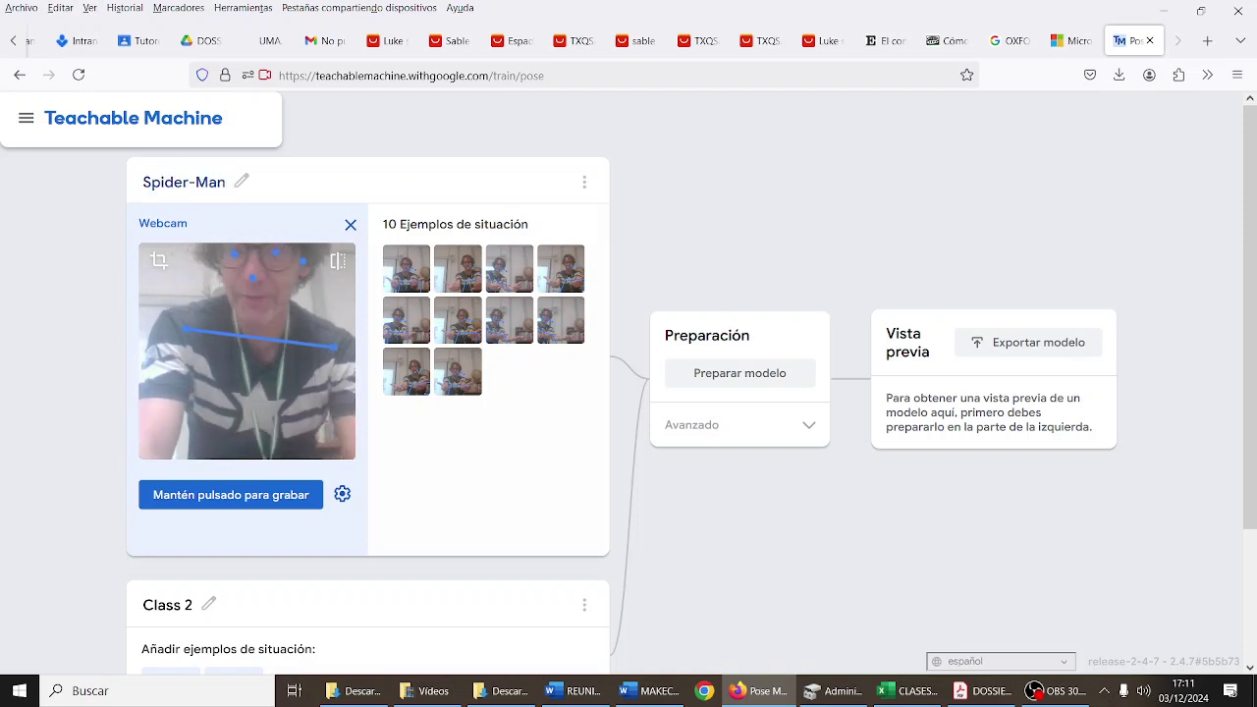
Step: Rename Class 2 as Capitán América
scroll(244, 333, "down", 3)
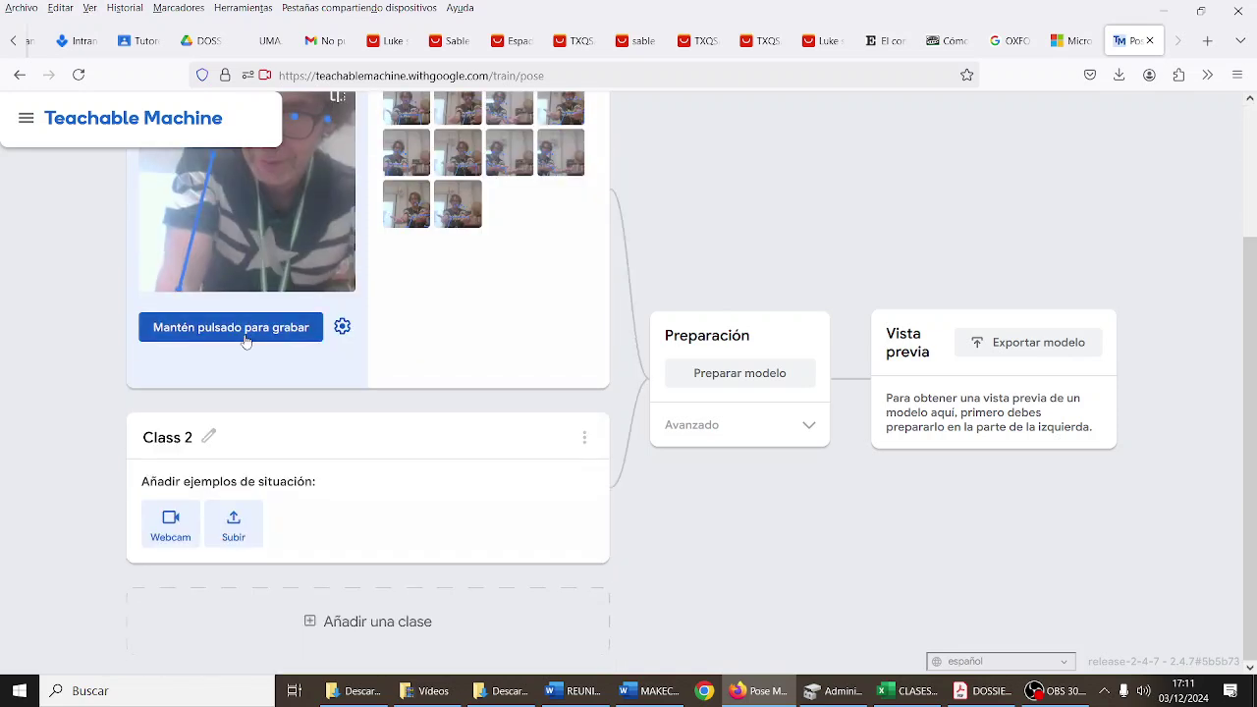
left_click(196, 444)
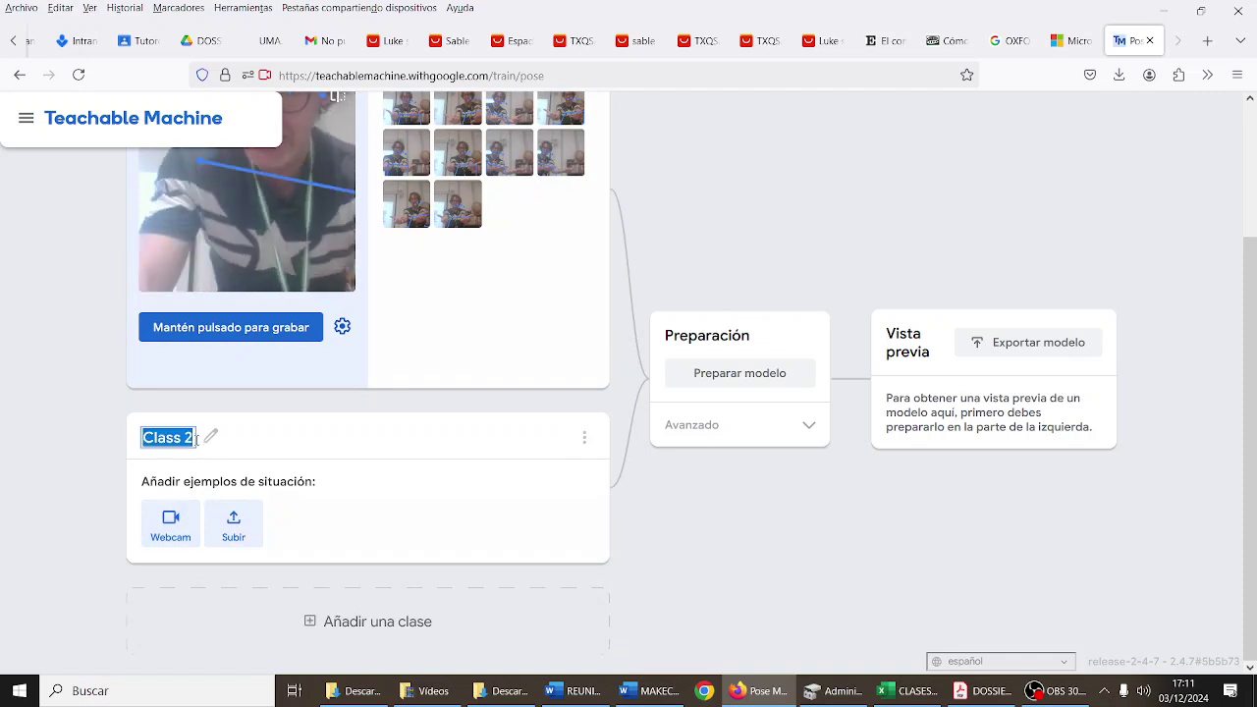
type("Capitá")
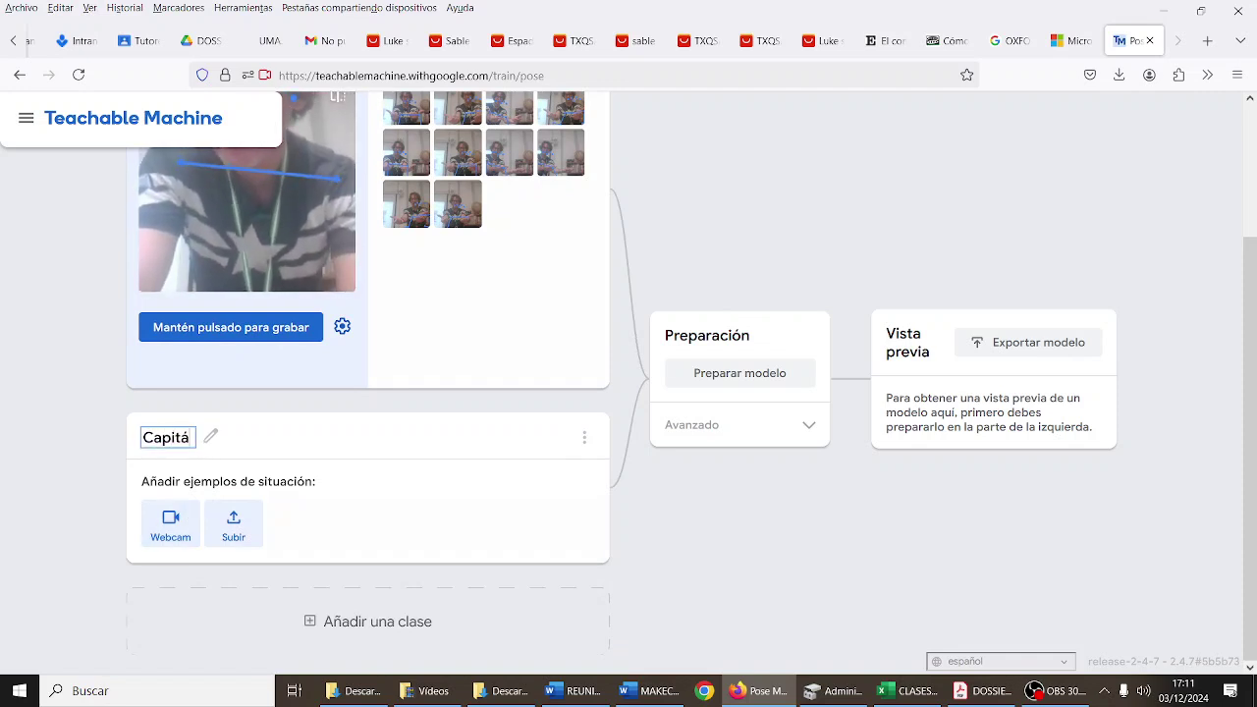
type("n América")
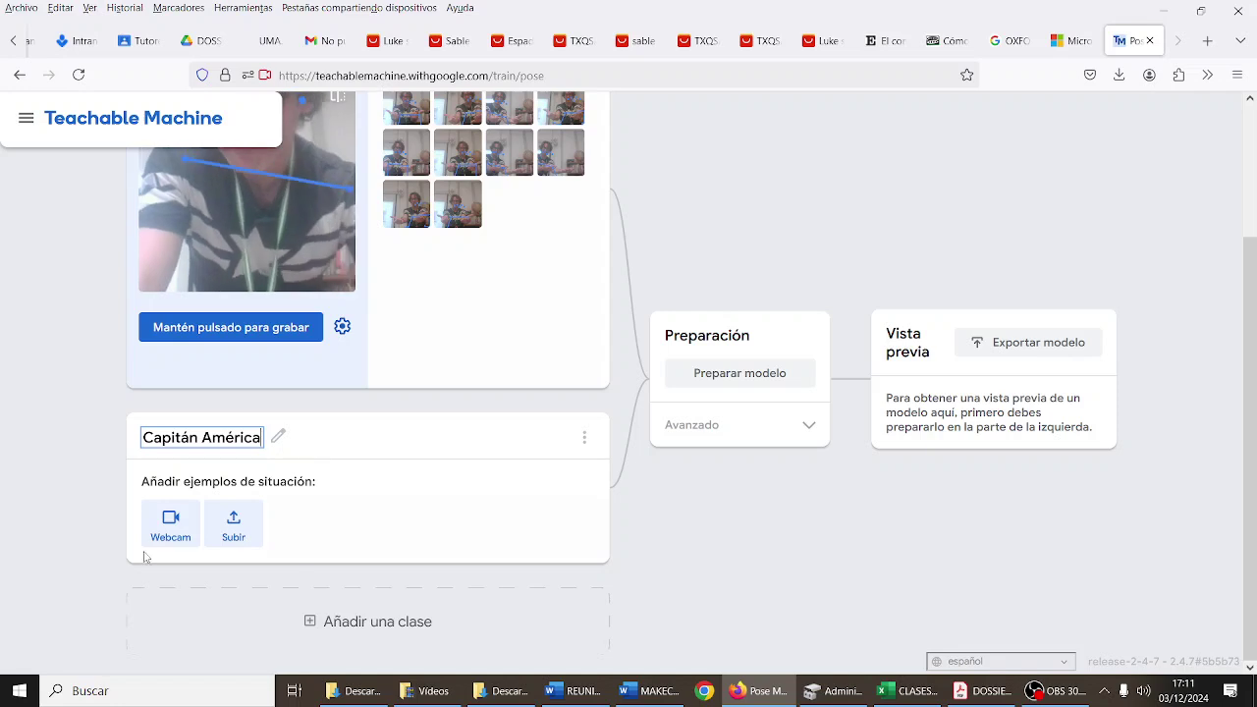
Step: Record 10 webcam pose samples for the Capitán América class, holding a forearm across the chest from varied positions
left_click(172, 525)
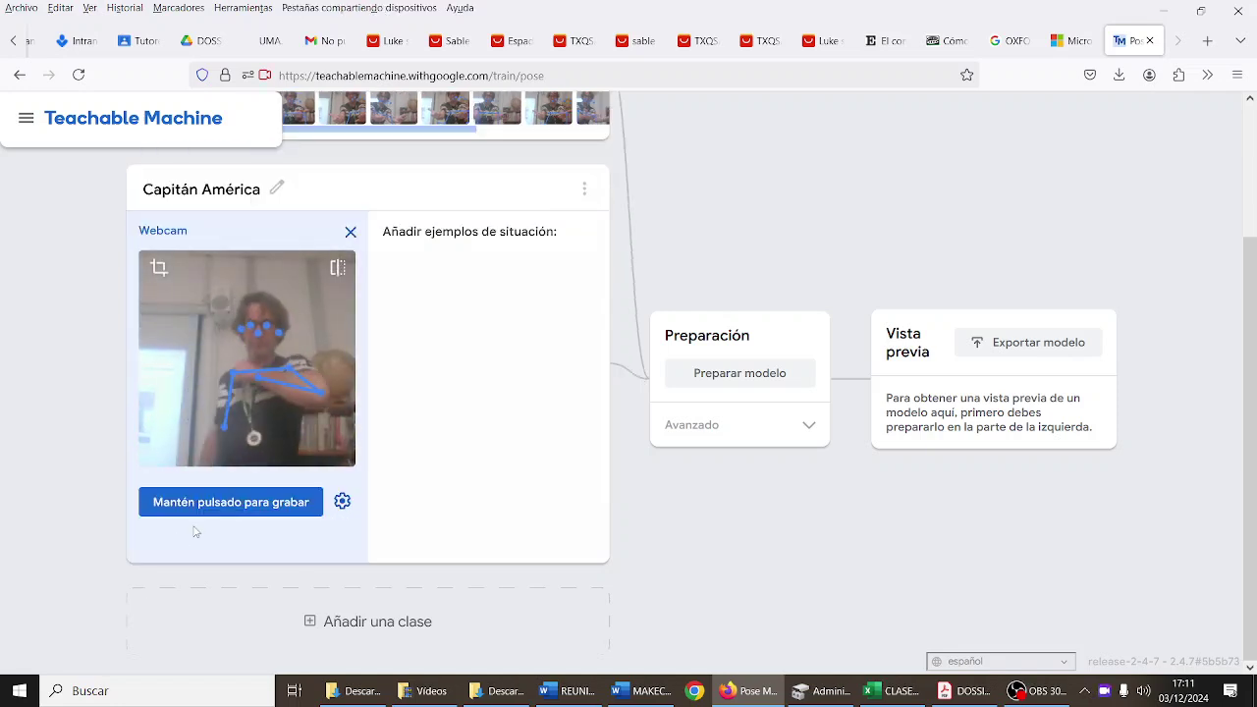
left_click(227, 498)
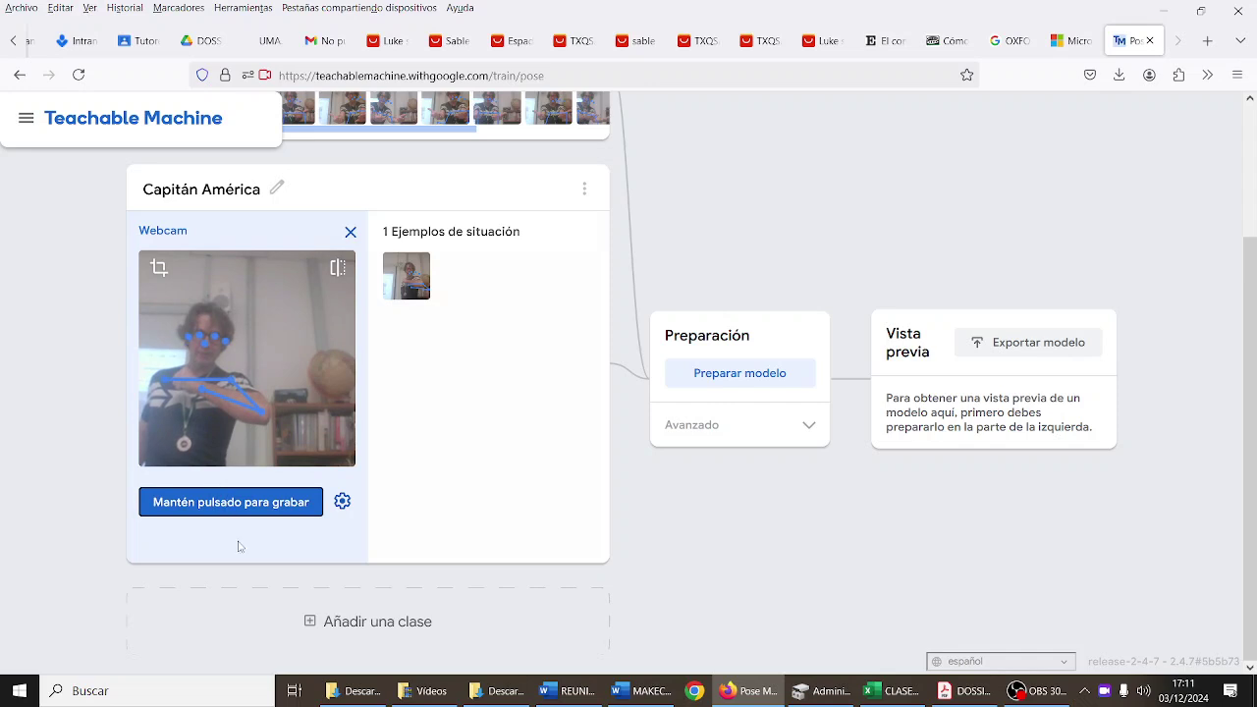
left_click(260, 506)
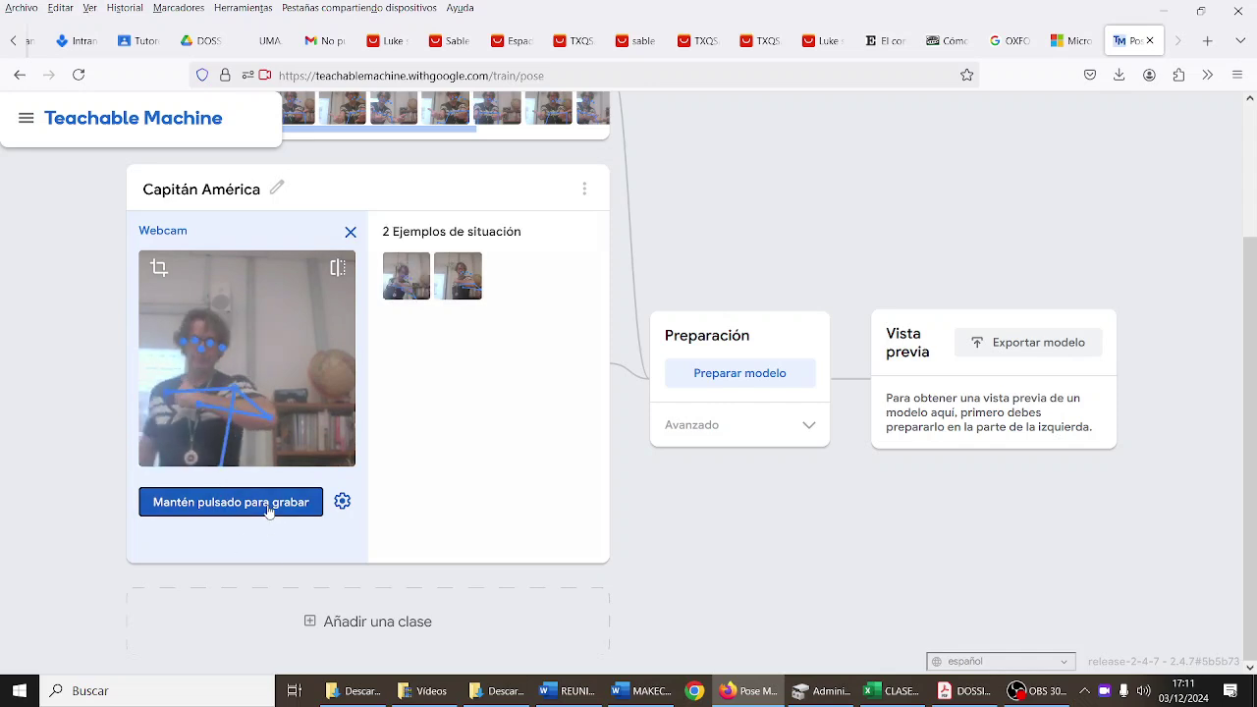
left_click(268, 507)
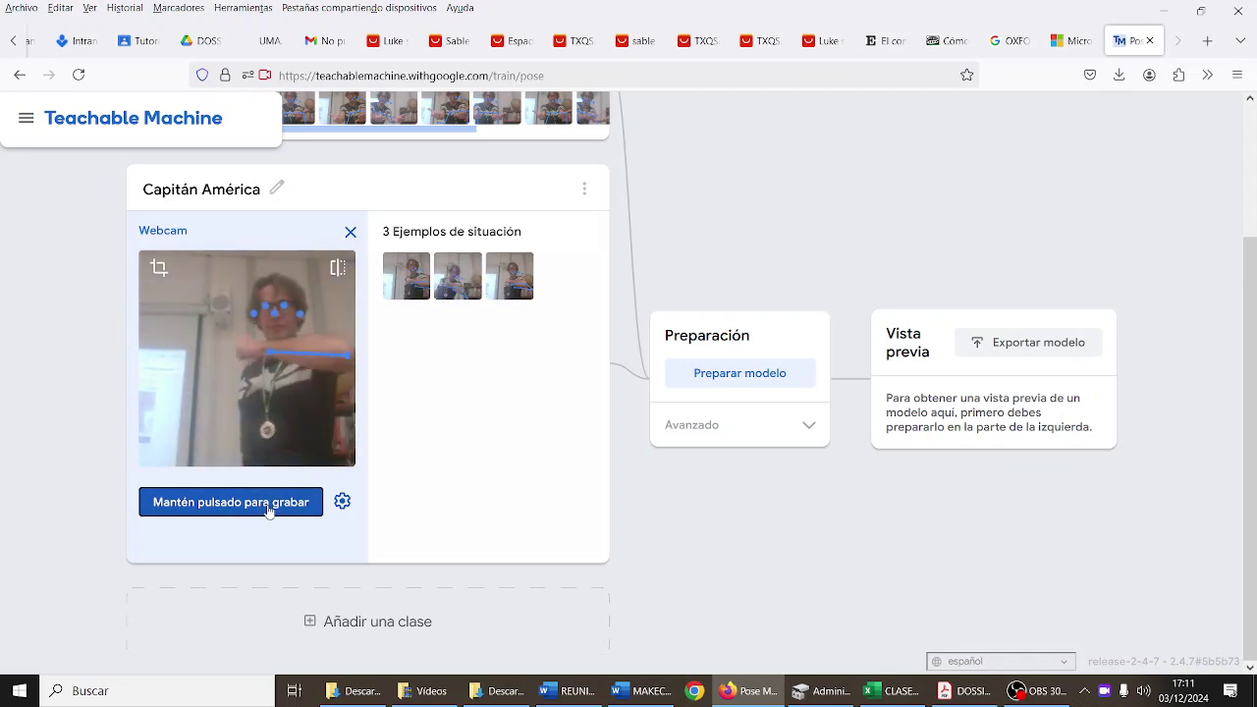
left_click(269, 506)
left_click(269, 506)
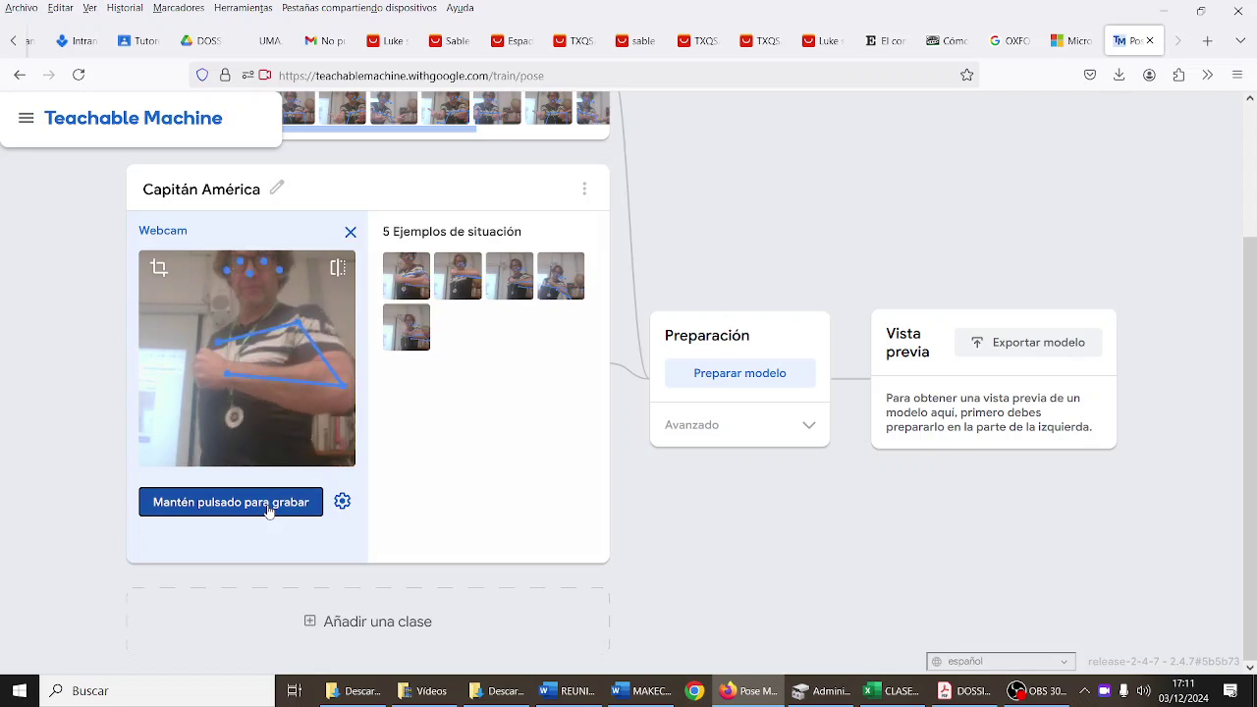
left_click(268, 506)
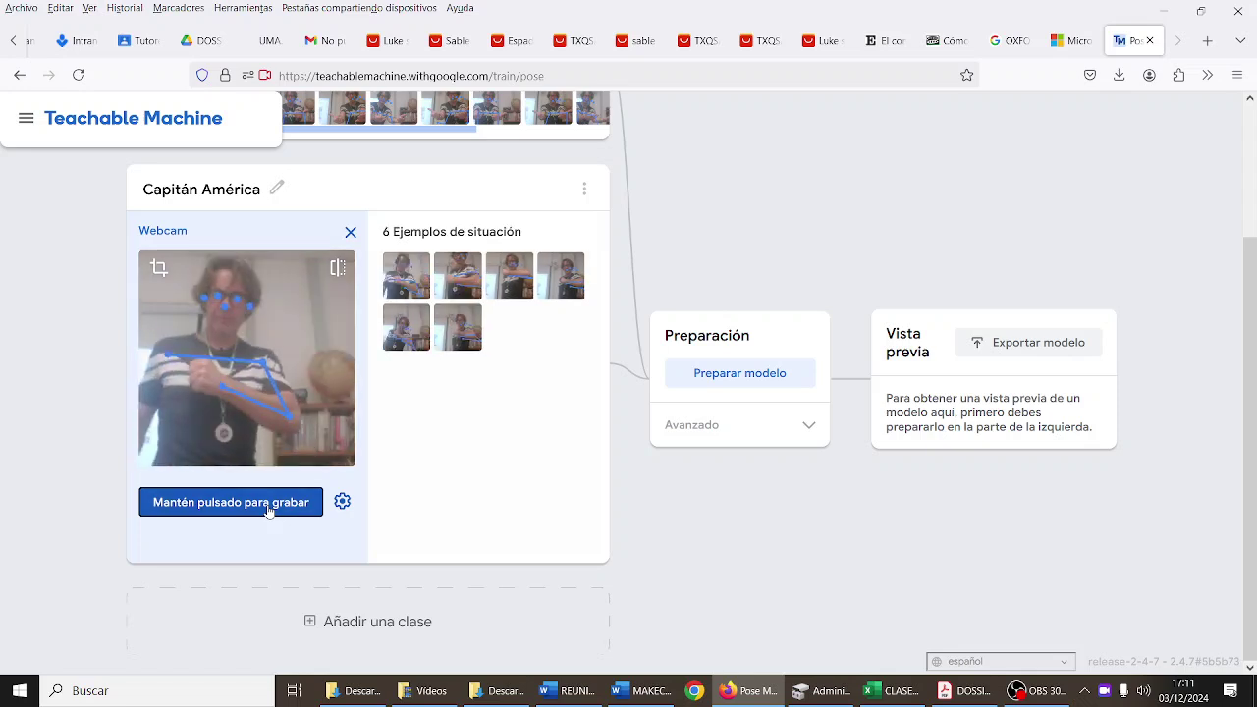
left_click(268, 507)
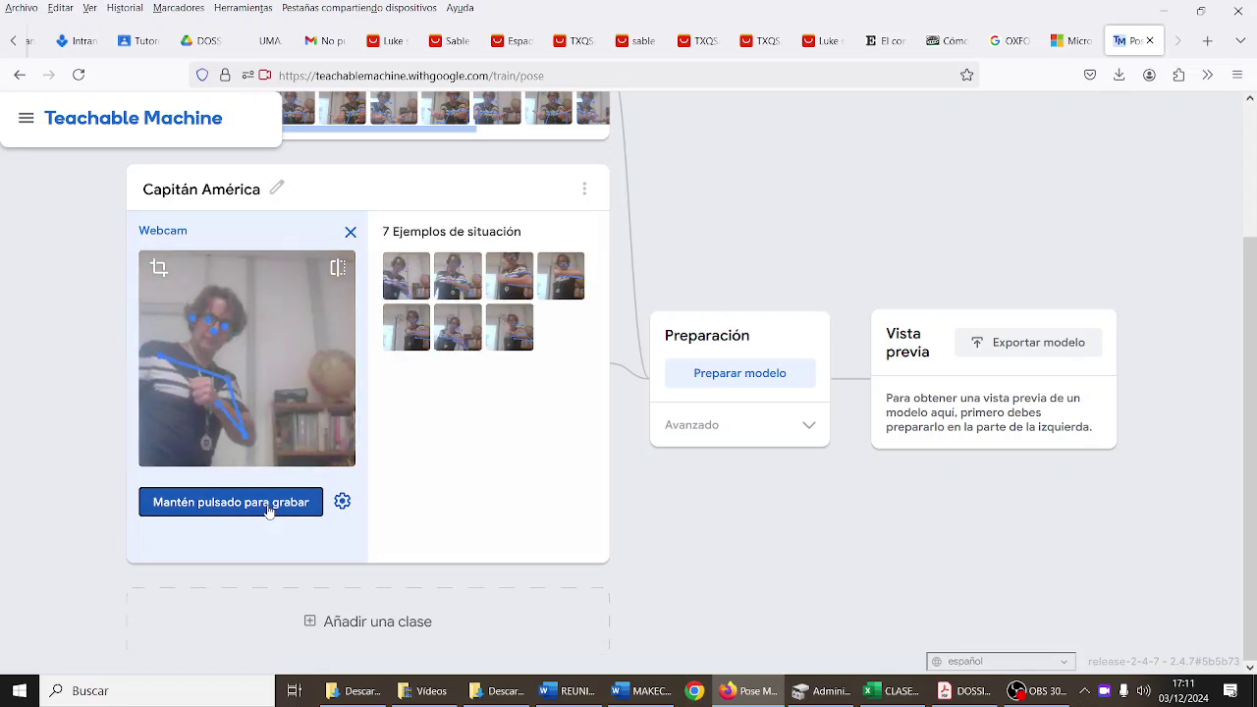
left_click(268, 507)
left_click(268, 506)
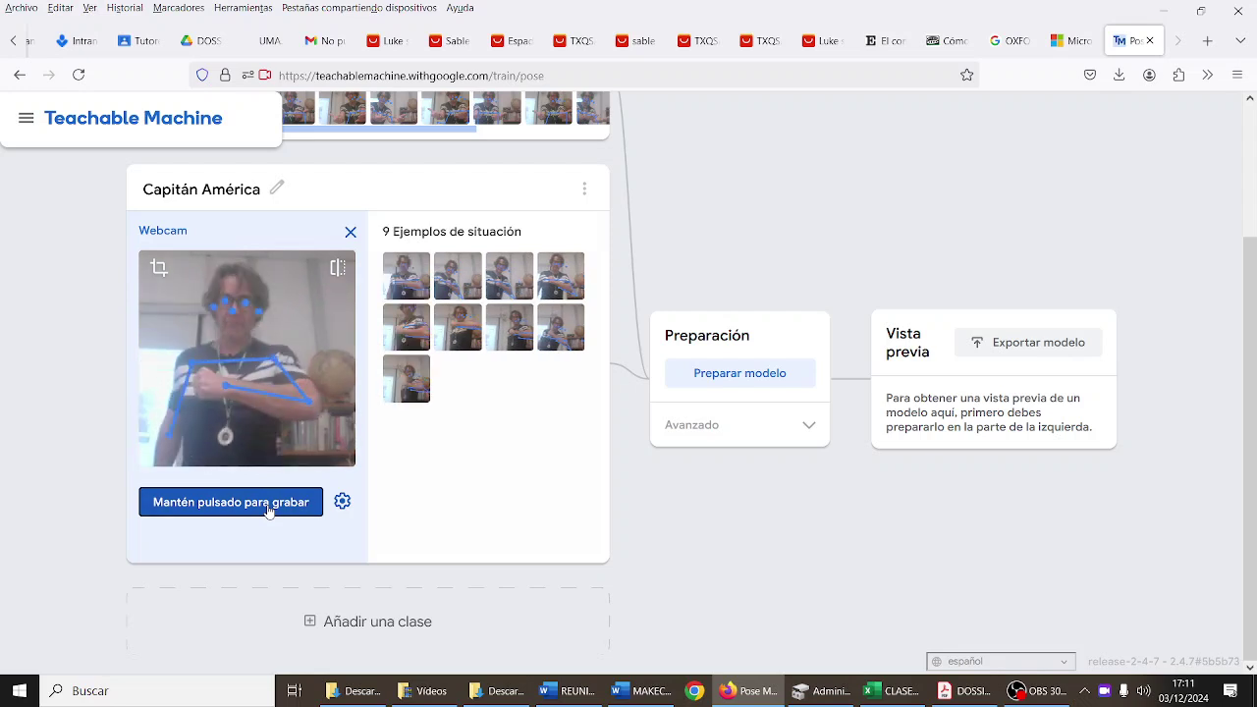
left_click(268, 507)
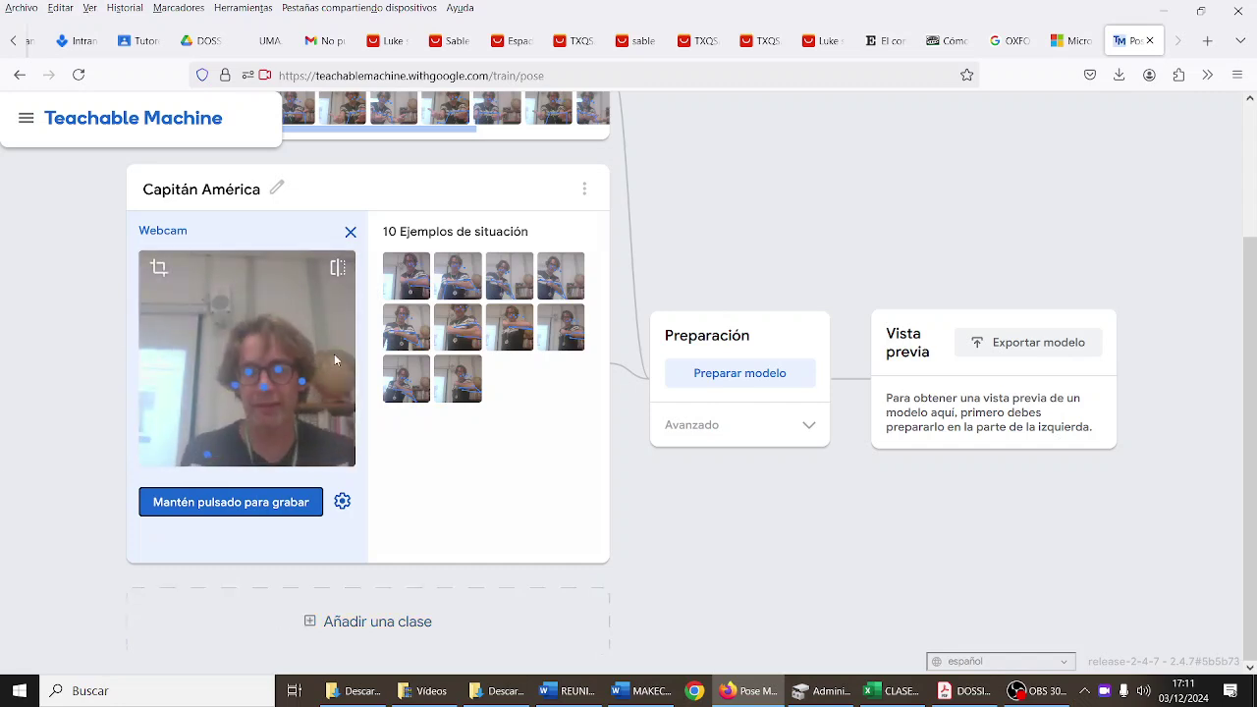
Step: Train the pose model on the Spider-Man and Capitán América samples
left_click(721, 377)
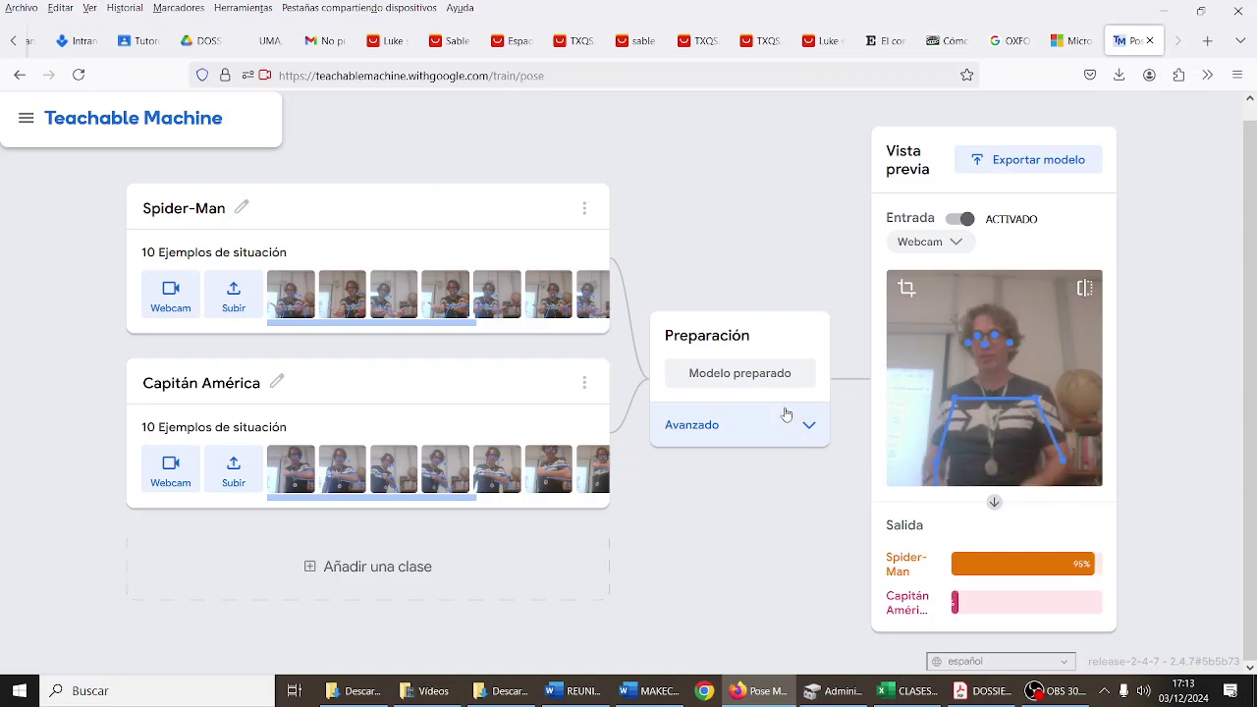
left_click(1037, 693)
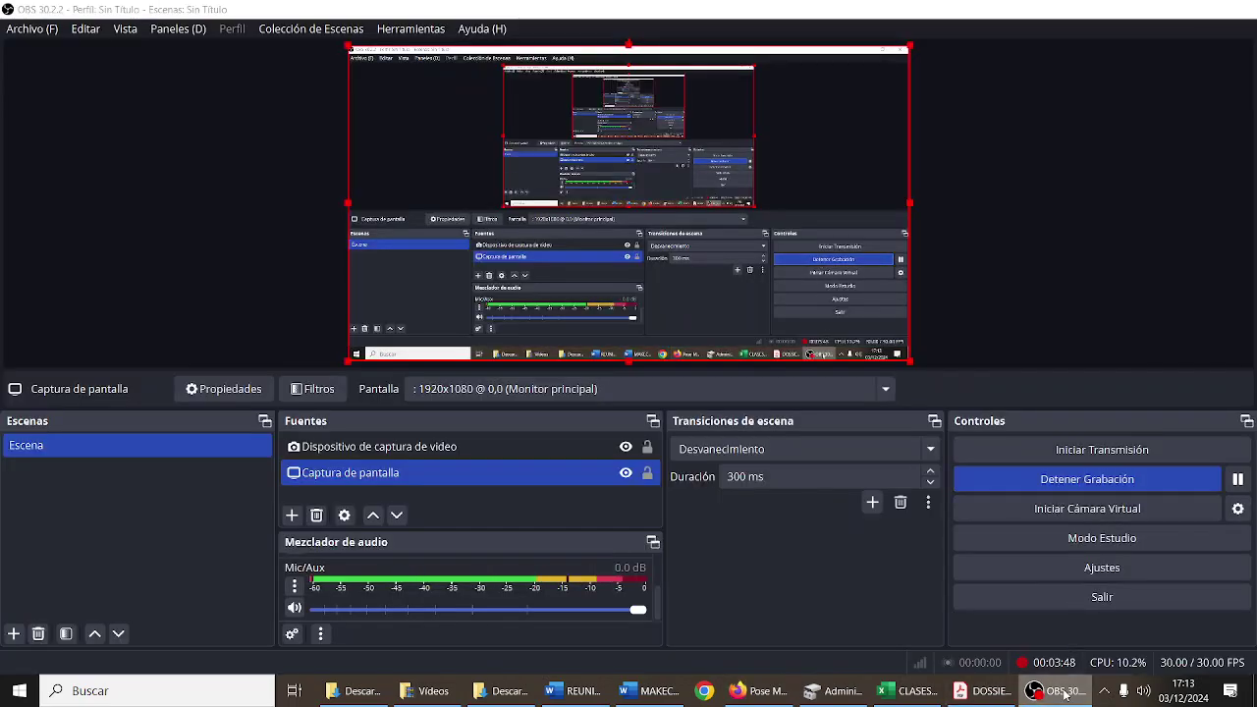
left_click(1065, 693)
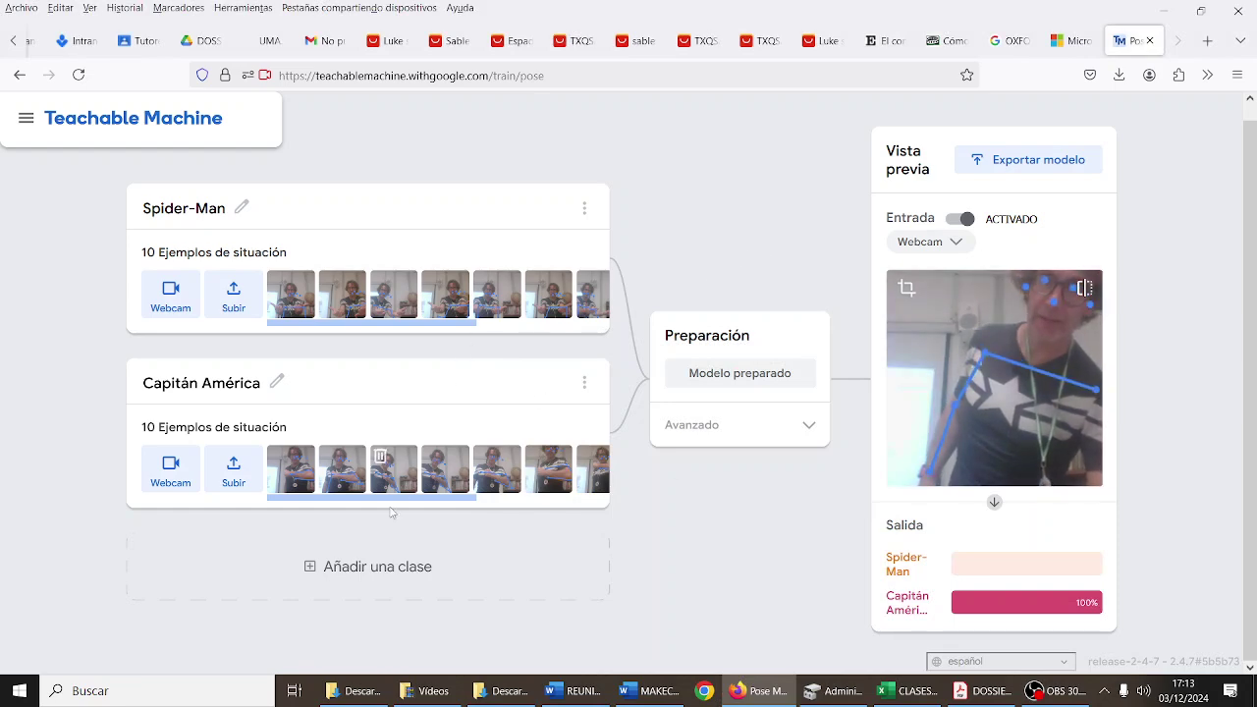
Step: Open the trained model's Tensorflow.js export options and choose Descargar as the export method
scroll(592, 351, "up", 1)
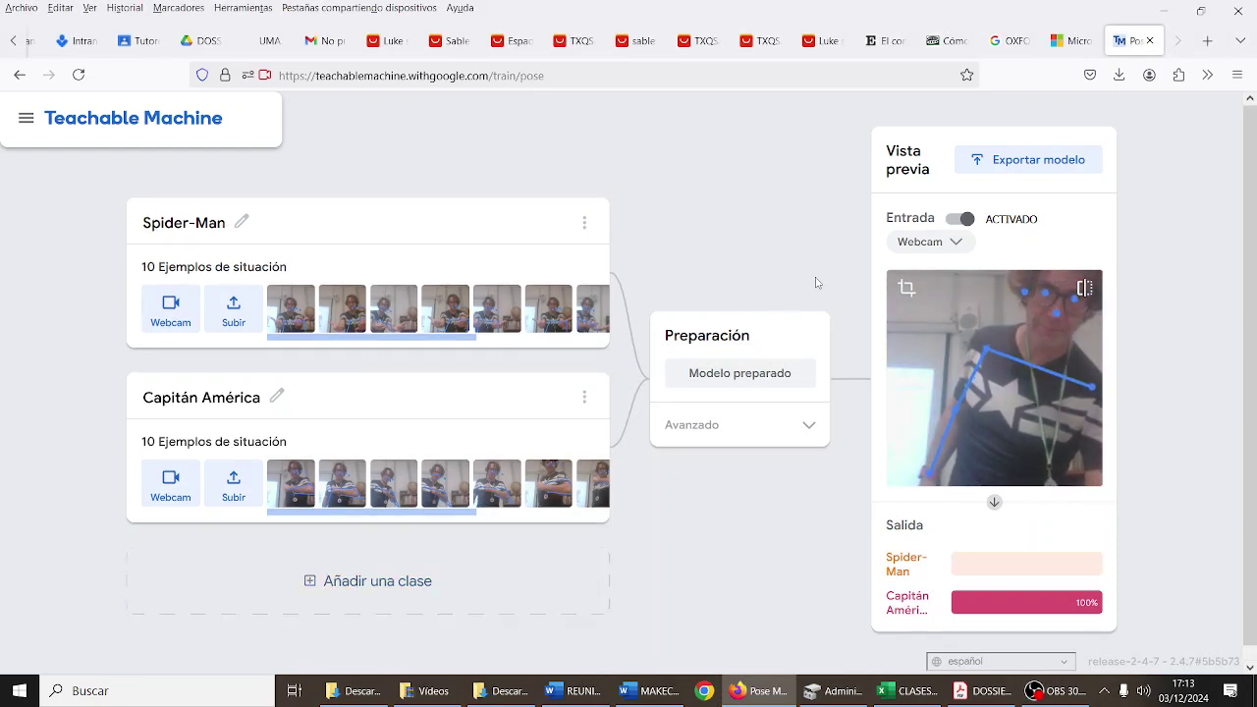
left_click(1028, 159)
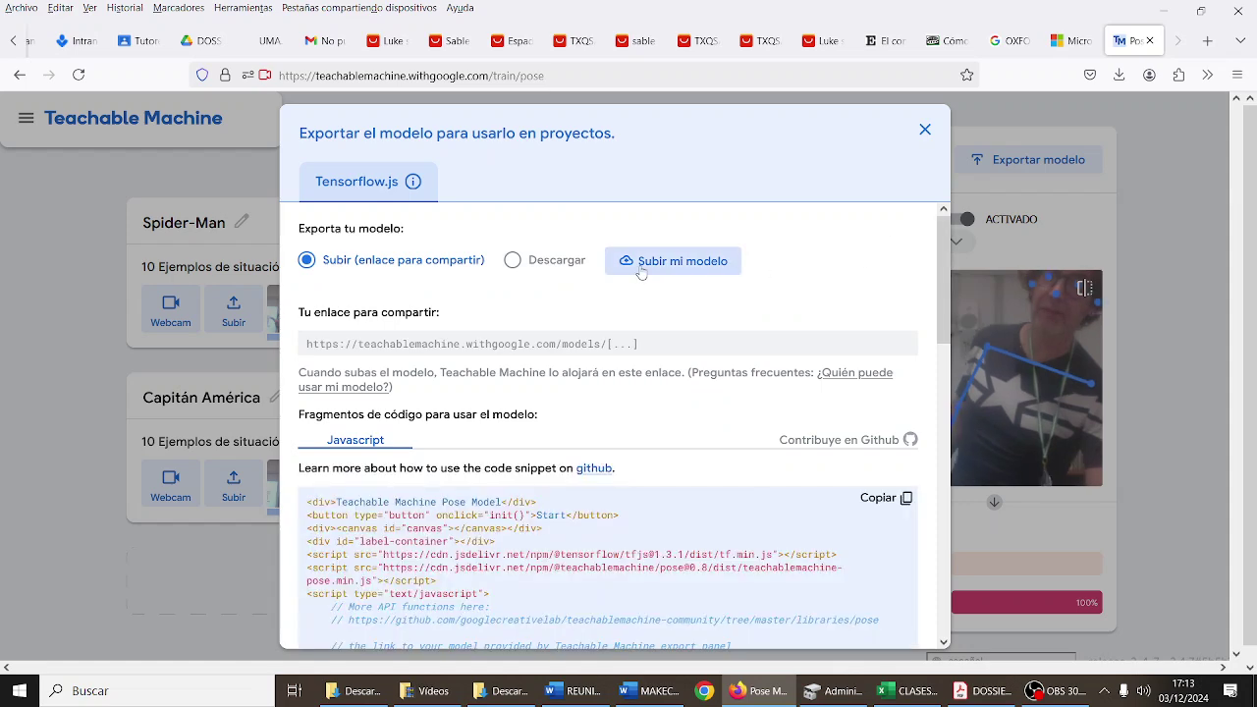
left_click(557, 260)
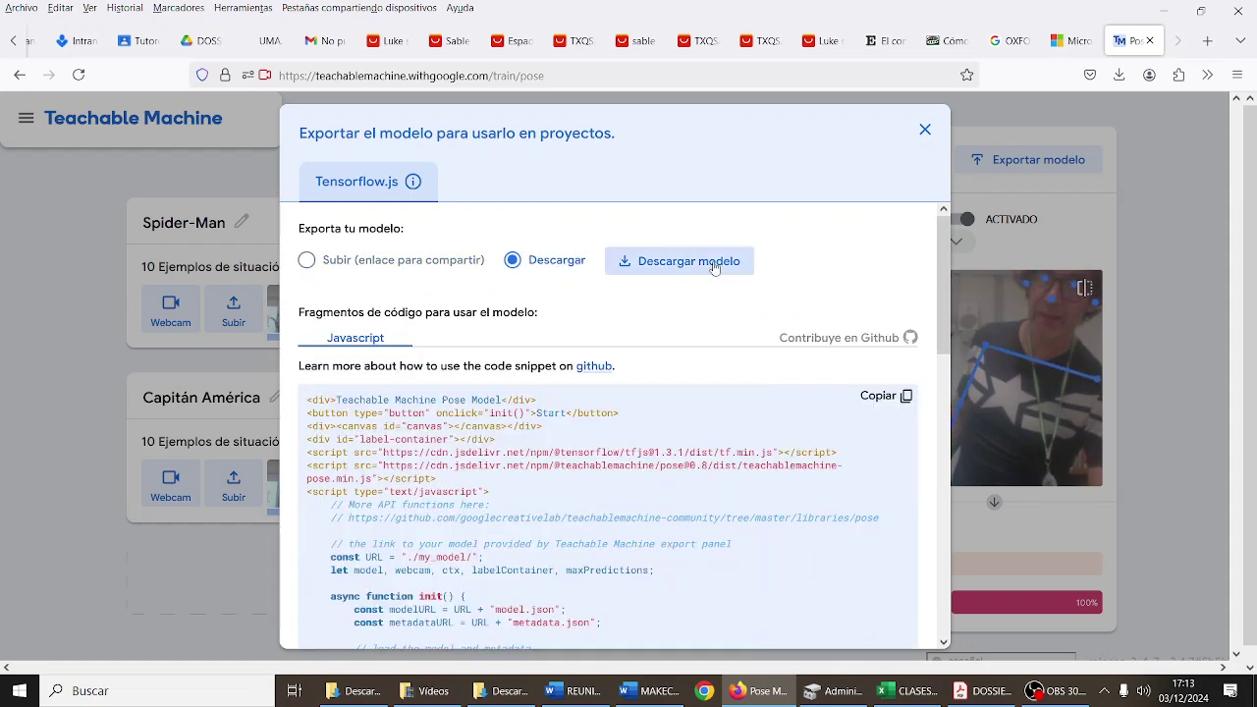